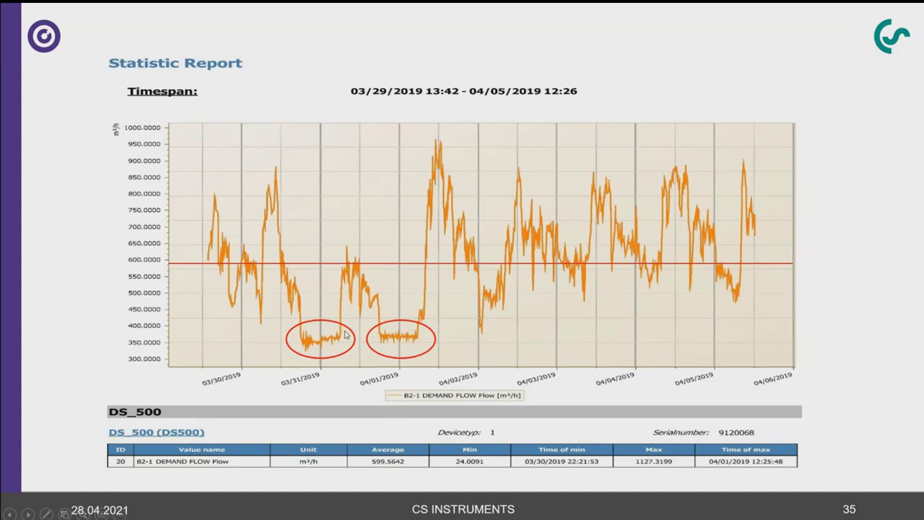
Step: Leave the slide, dismiss the webinar reminder and bring the simulated LD500 to its home screen
left_click(343, 384)
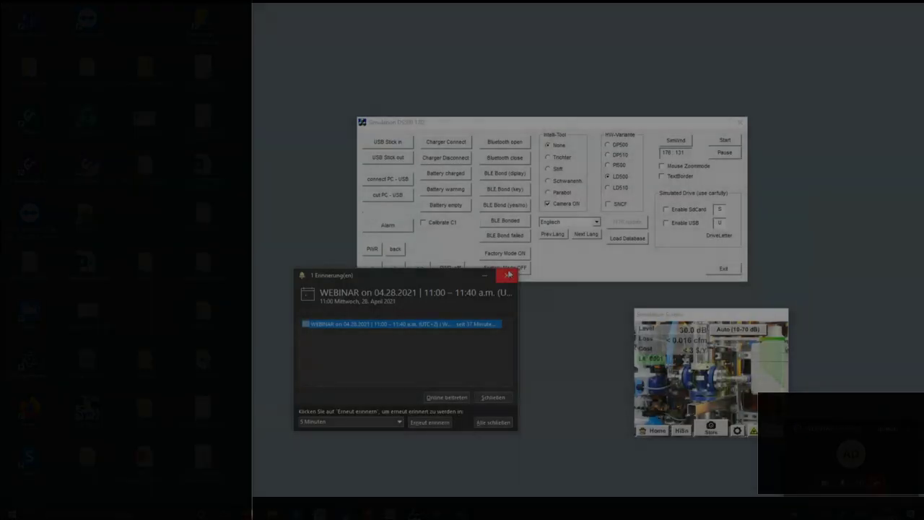
left_click(506, 275)
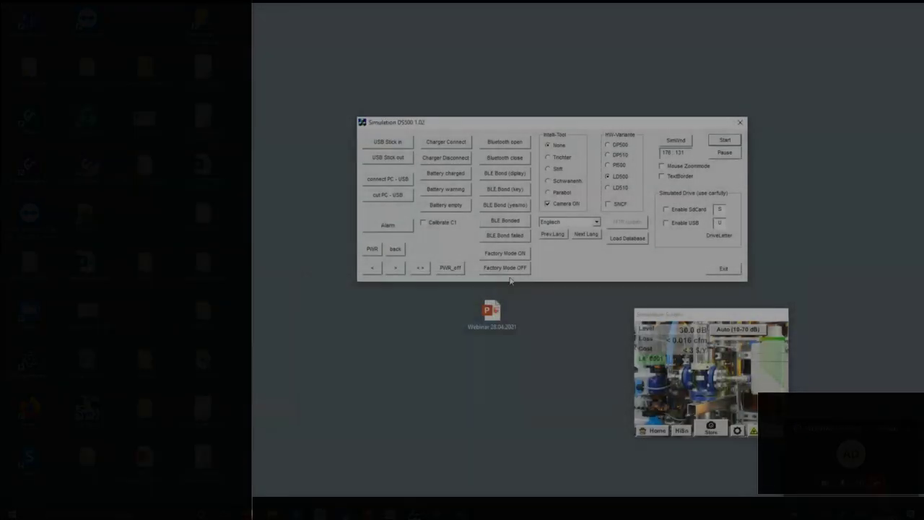
left_click(654, 432)
left_click_drag(716, 316, 649, 325)
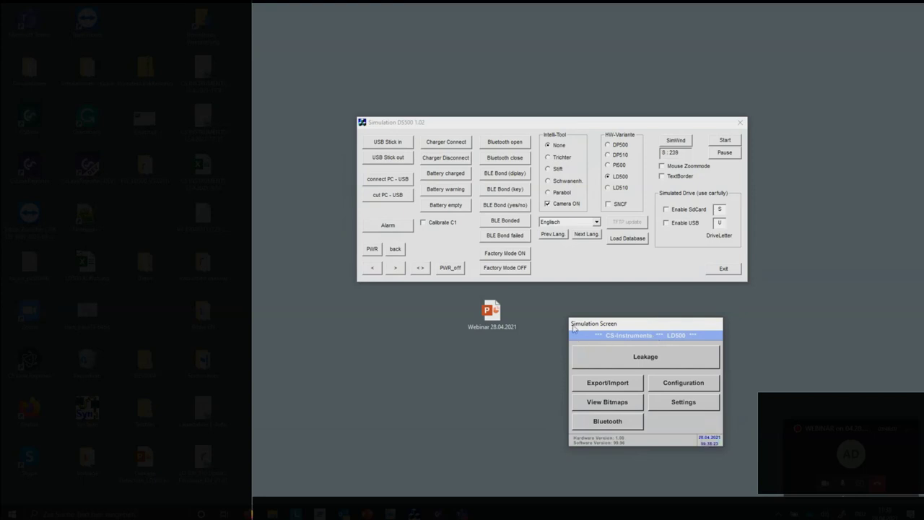
Step: Open the LD500 configuration, try the ISO national standard and switch back to US
left_click(684, 389)
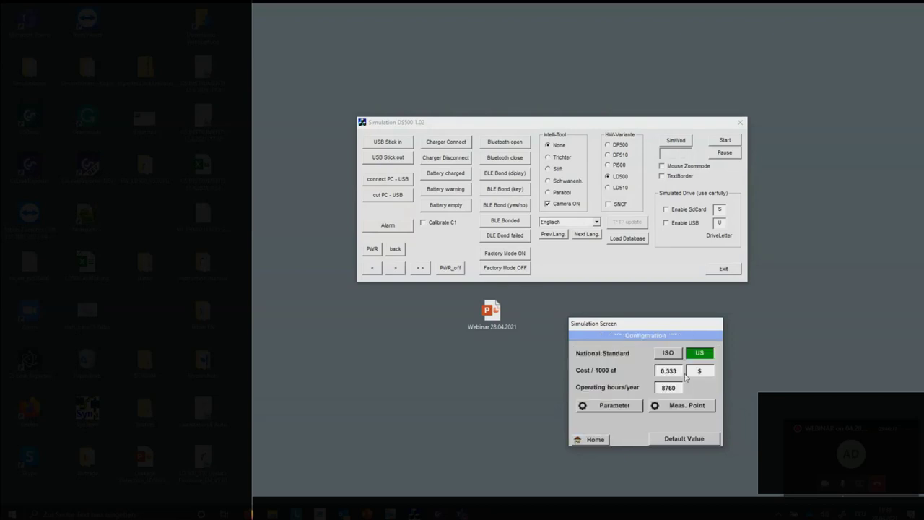
left_click(678, 353)
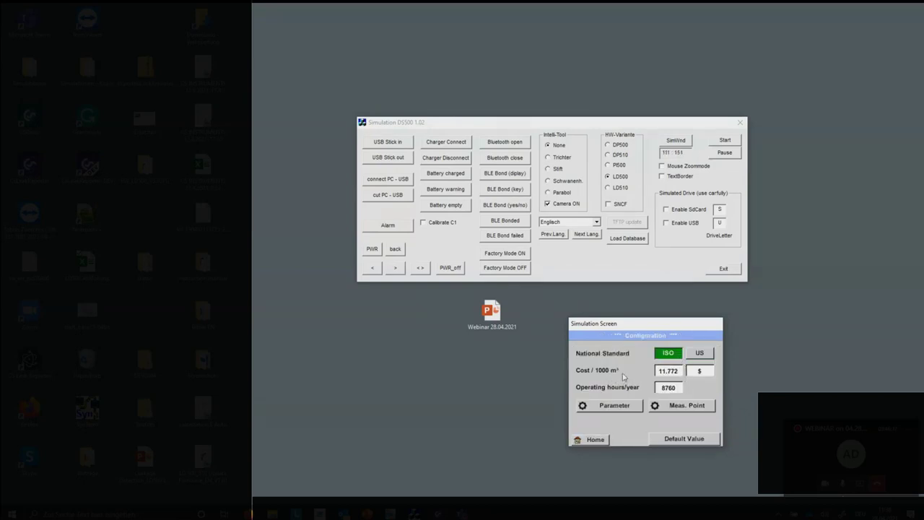
left_click(697, 355)
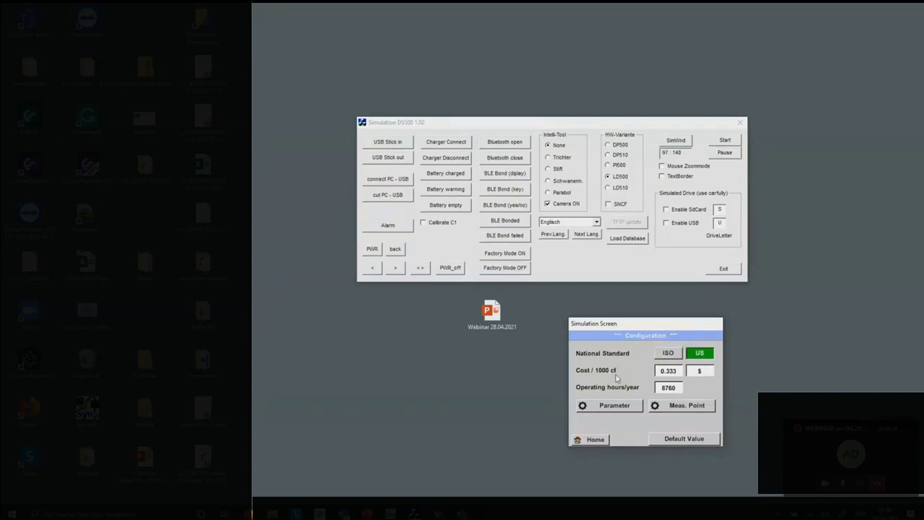
Step: View the special characters available for the cost currency unit and cancel the entry
left_click(698, 371)
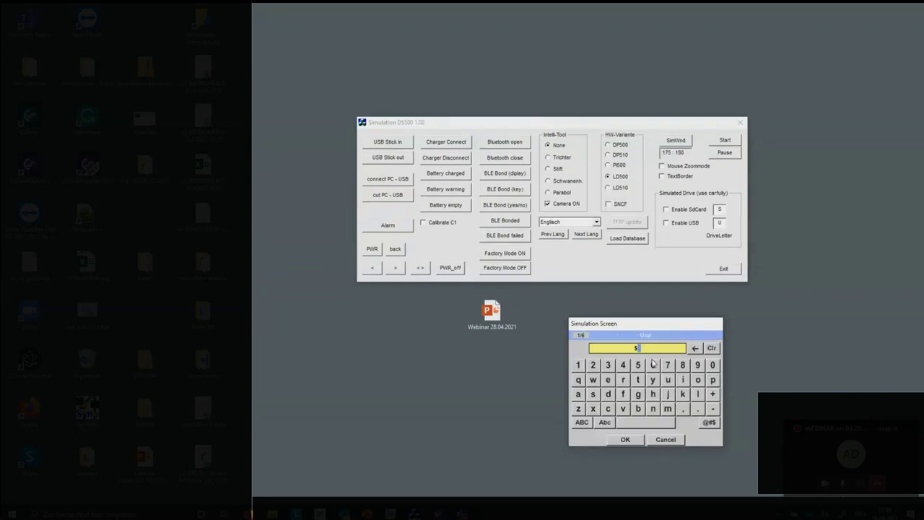
left_click(710, 425)
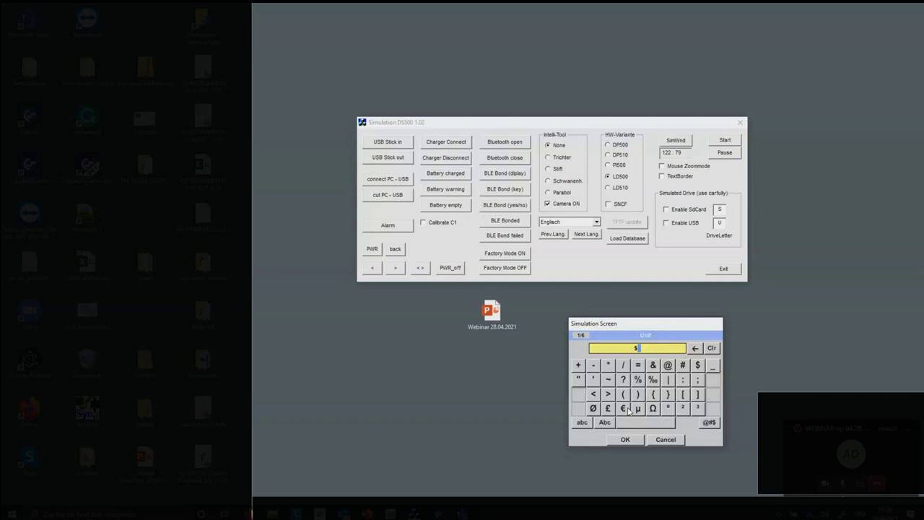
left_click(668, 441)
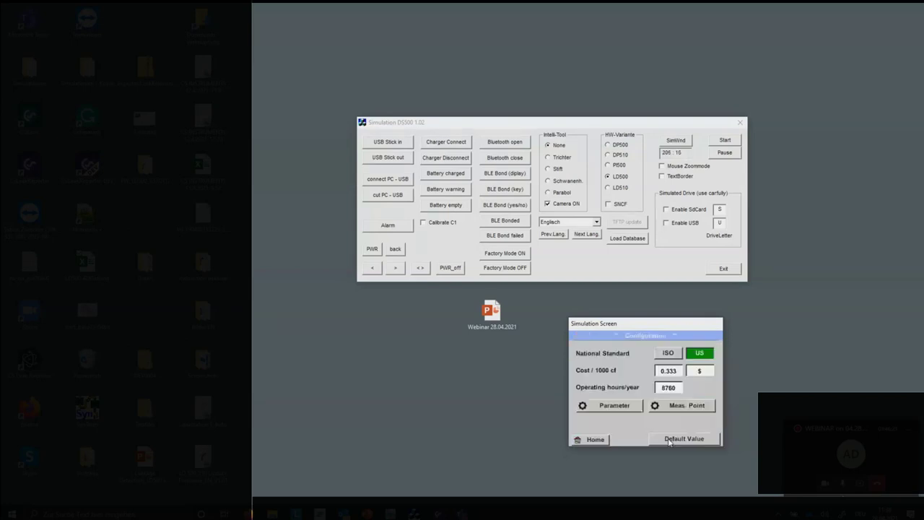
Step: Open the cost settings, try Standard Mode, return to Expert Mode and accept
left_click(668, 371)
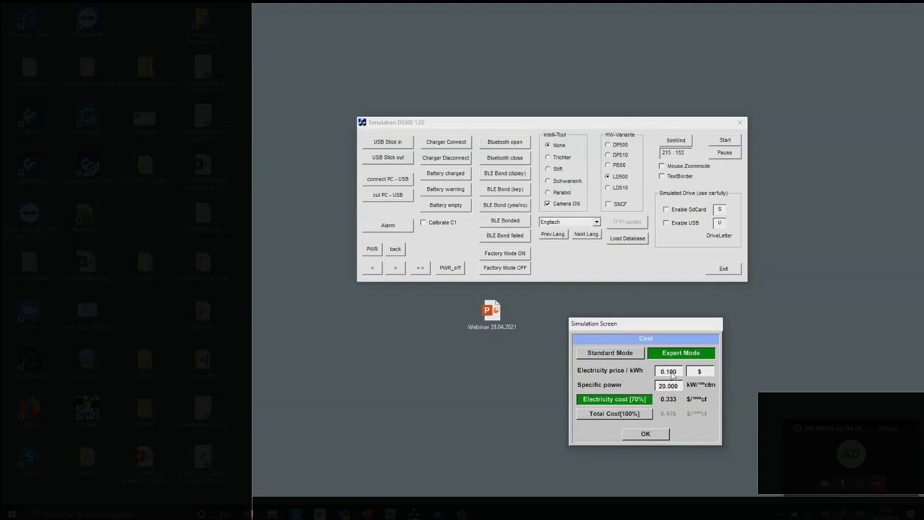
left_click(633, 355)
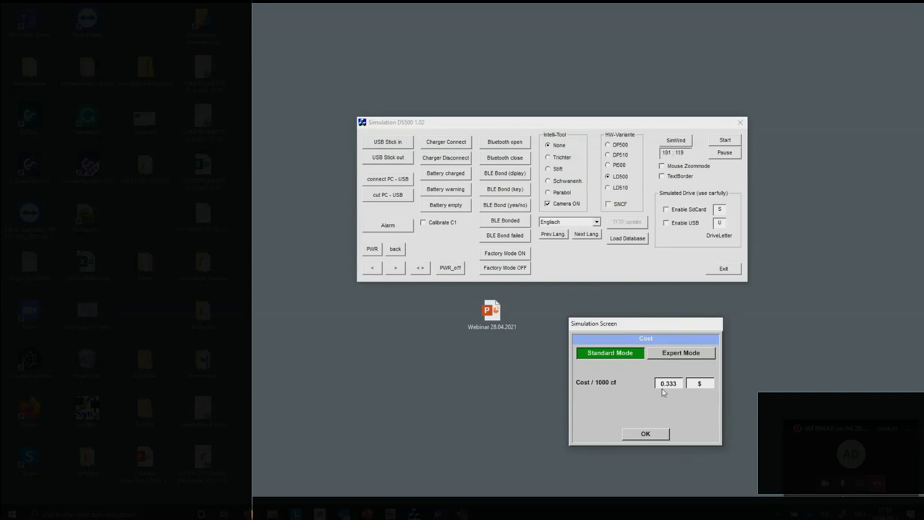
left_click(675, 354)
left_click(648, 433)
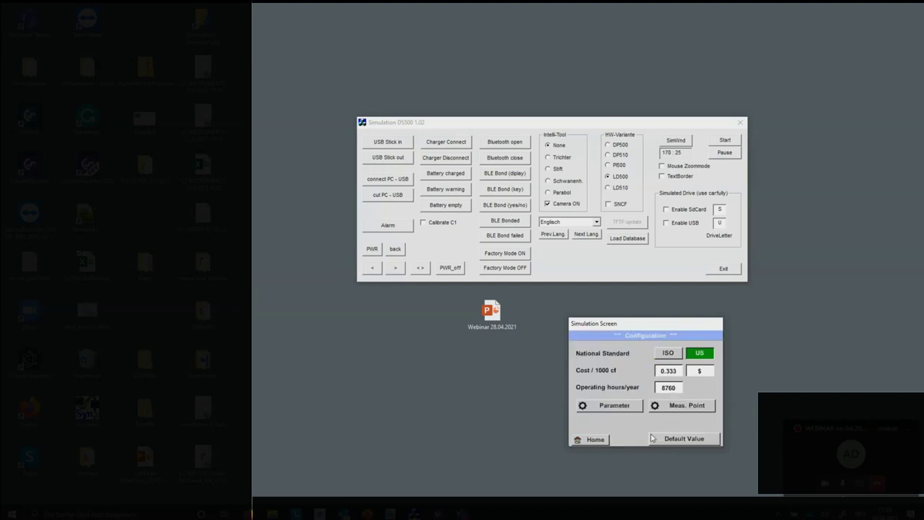
Step: Review the measurement point's company, building, place and LeakTag entries and close them
left_click(670, 414)
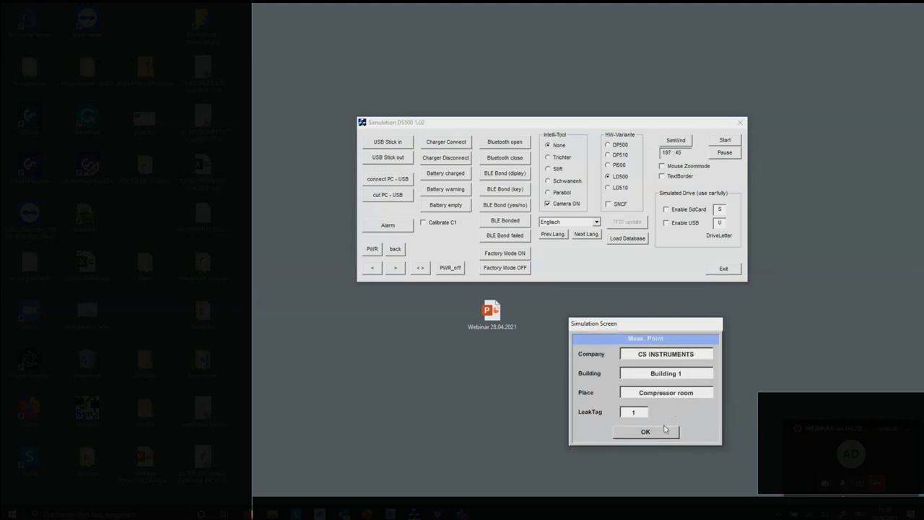
left_click(665, 431)
Step: Open the measurement parameters, try the 12' and 18' distance presets and set the distance back to 4'
left_click(629, 408)
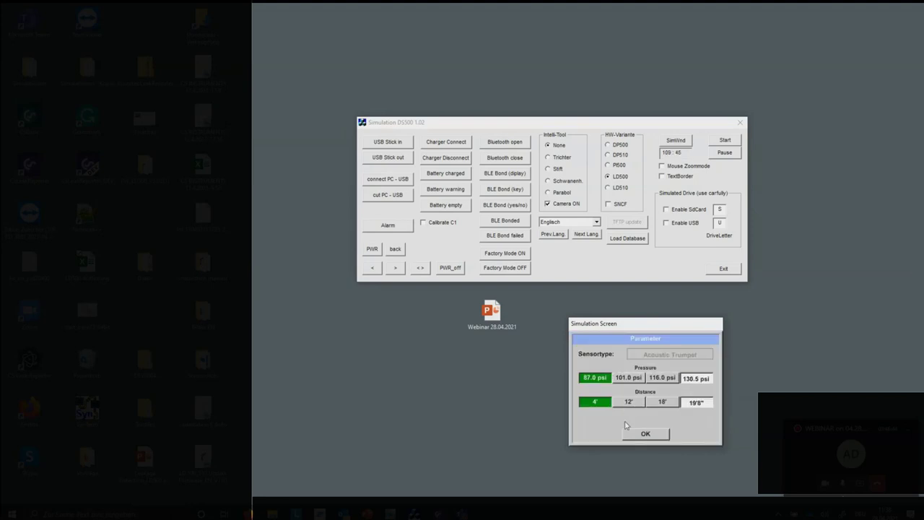
left_click(638, 409)
left_click(651, 408)
left_click(628, 406)
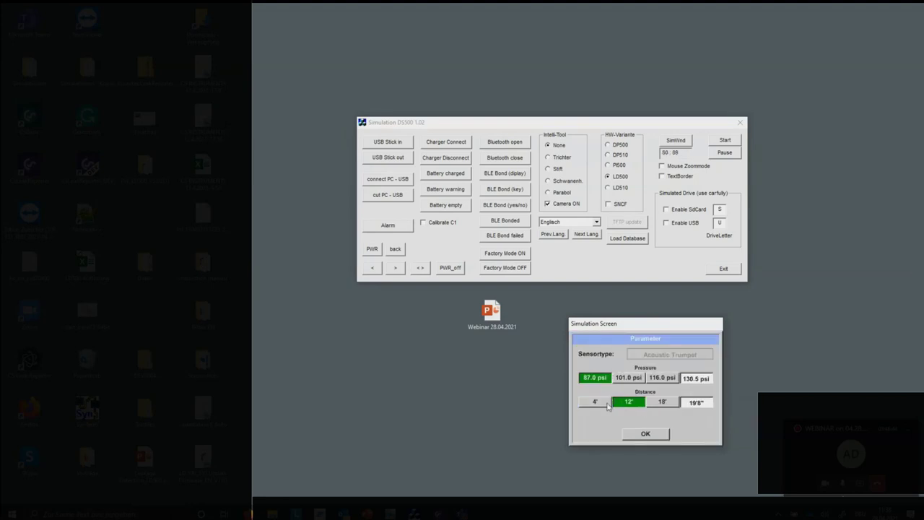
left_click(603, 406)
Step: Try the pressure presets, open the custom pressure entry, cancel it and accept the parameters
left_click(633, 378)
left_click(660, 383)
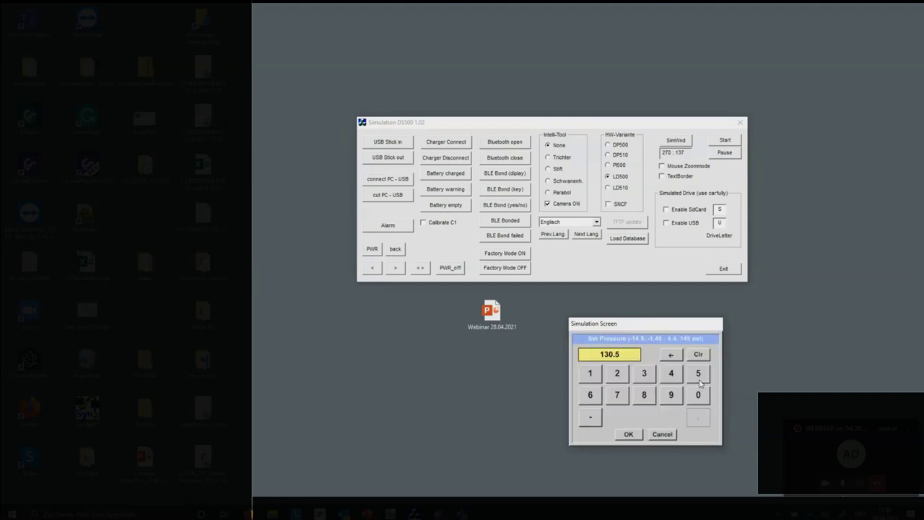
left_click(660, 435)
left_click(656, 436)
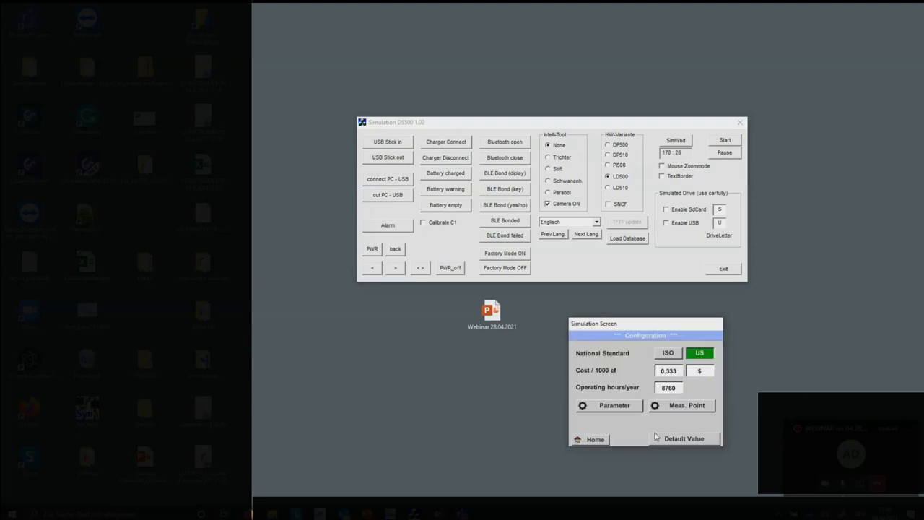
Step: Look at the leakage data export screen and return to the home screen
left_click(603, 441)
left_click(627, 392)
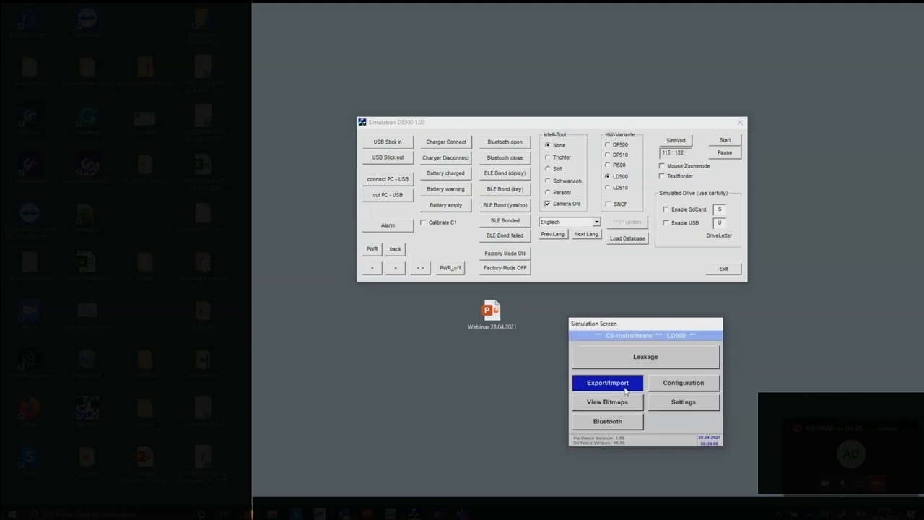
left_click(625, 364)
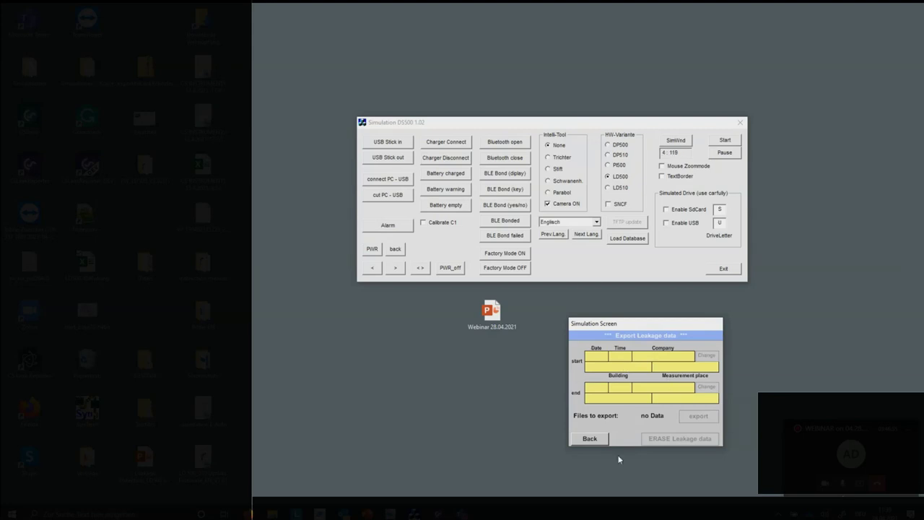
left_click(599, 438)
left_click(600, 441)
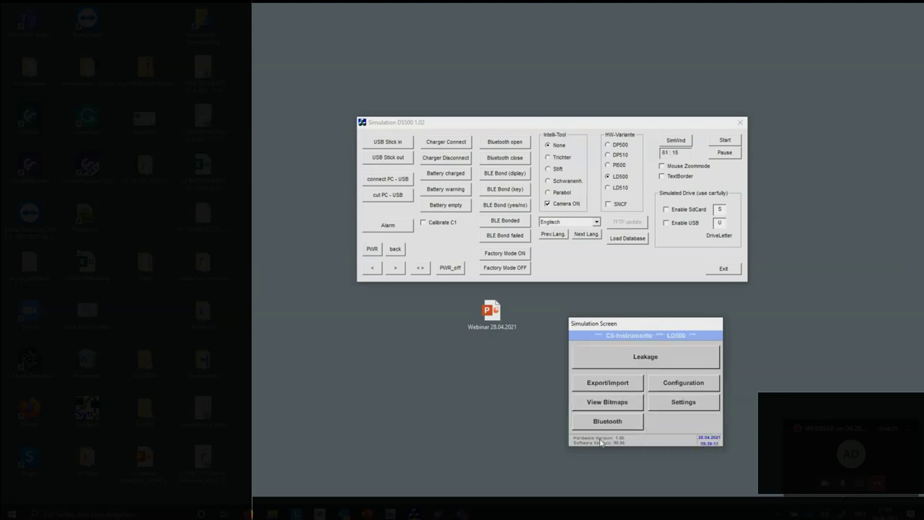
Step: Open the leakage measurement view and switch on the laser pointer
left_click(639, 363)
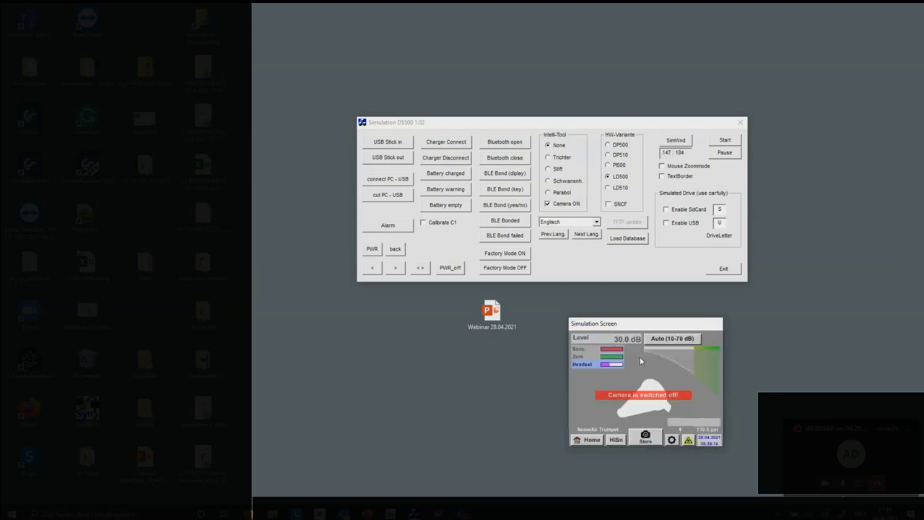
left_click(686, 441)
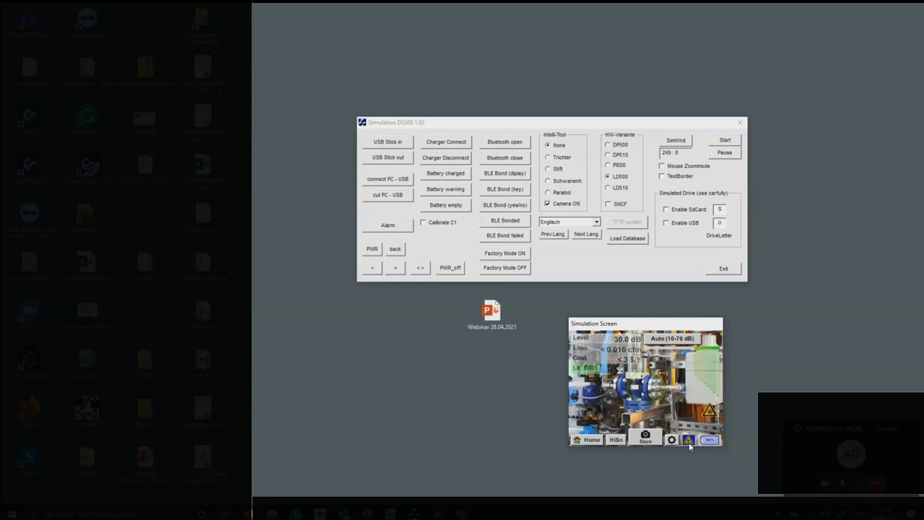
Step: Step the leakage measuring range between 20-80 dB and 10-70 dB
left_click(699, 345)
left_click(699, 345)
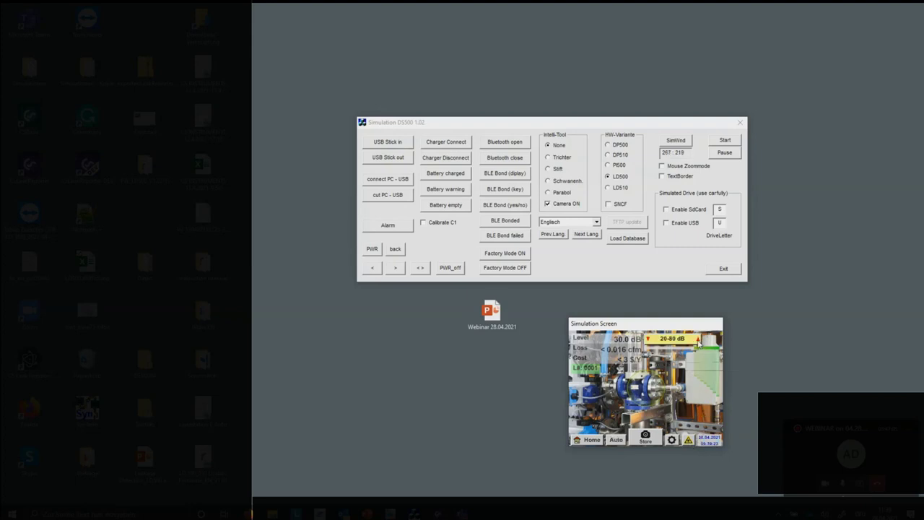
left_click(699, 345)
left_click(698, 345)
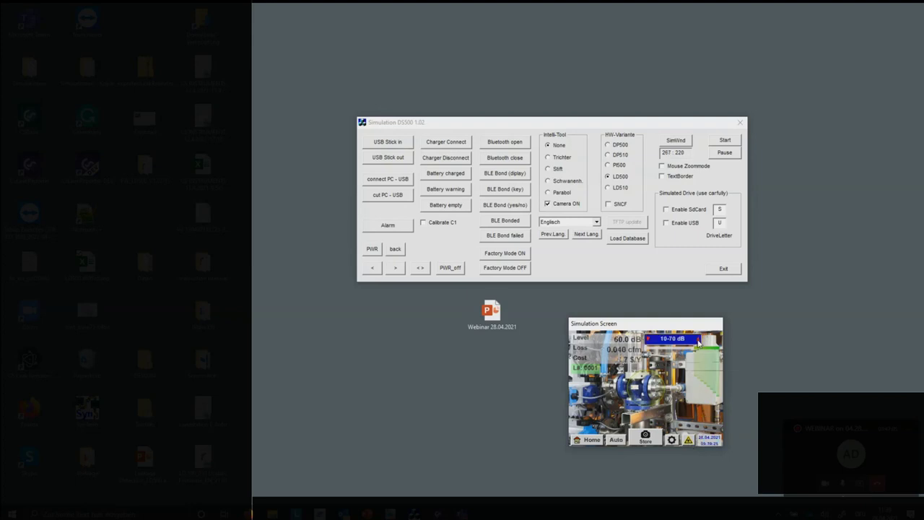
left_click(699, 345)
left_click(698, 345)
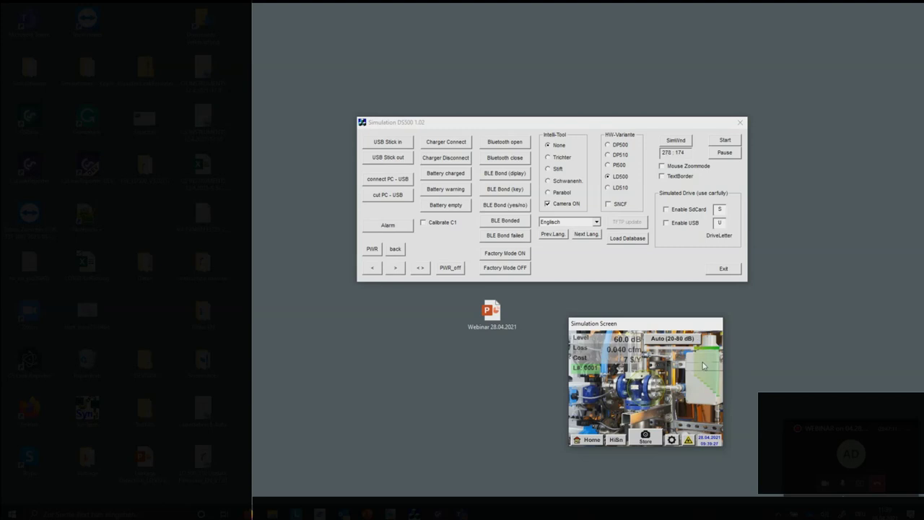
Step: Attach the simulated Trichter tool, confirm its recognition and trigger the laser pointer
left_click(550, 158)
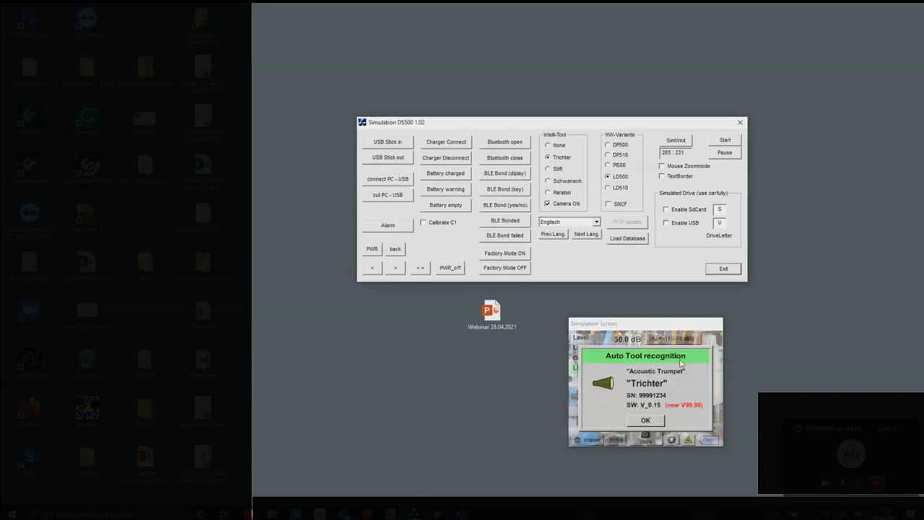
left_click(647, 421)
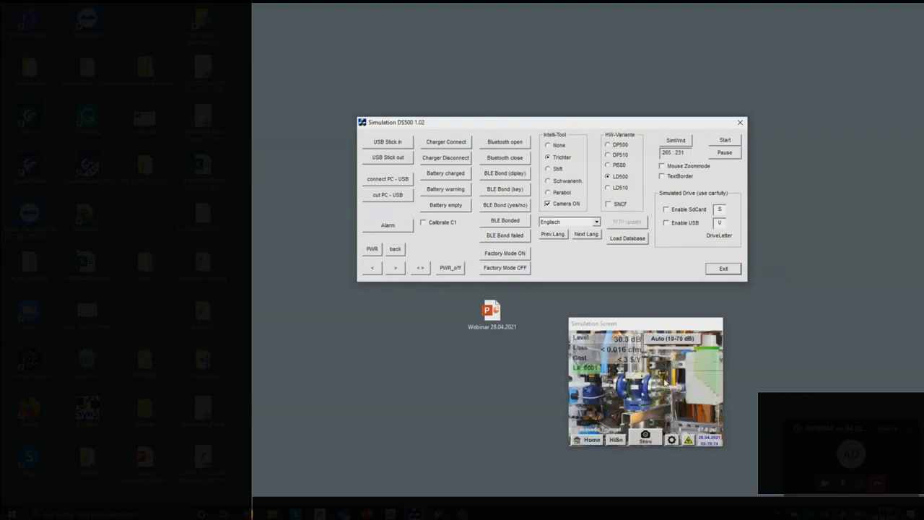
left_click(690, 442)
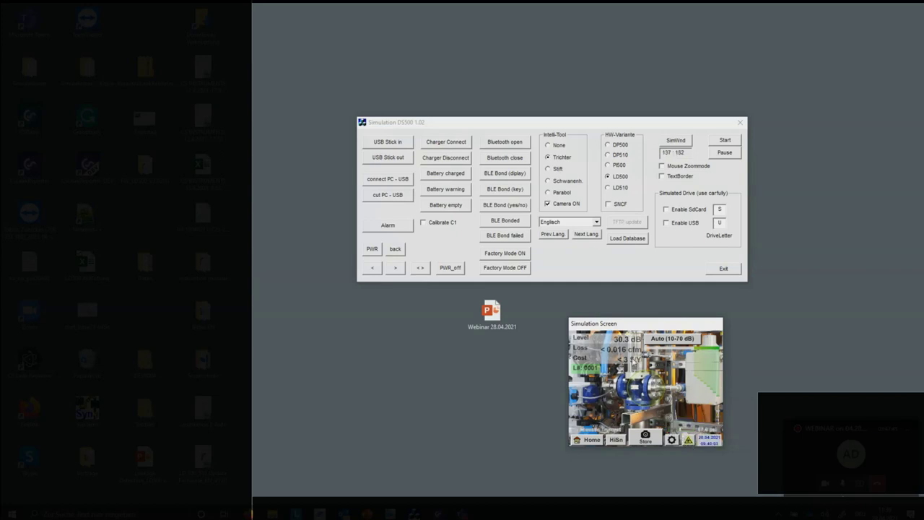
Step: Start storing the leak record and review its measurement point details
left_click(648, 438)
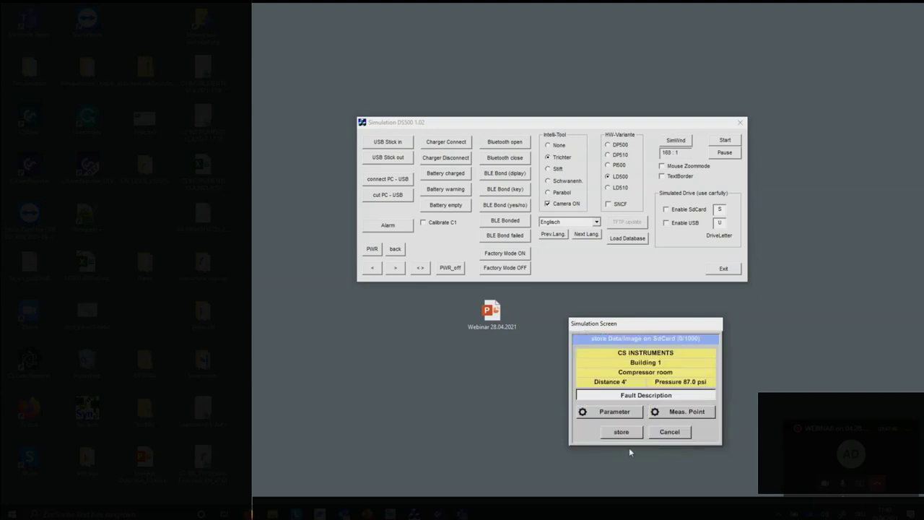
left_click(674, 413)
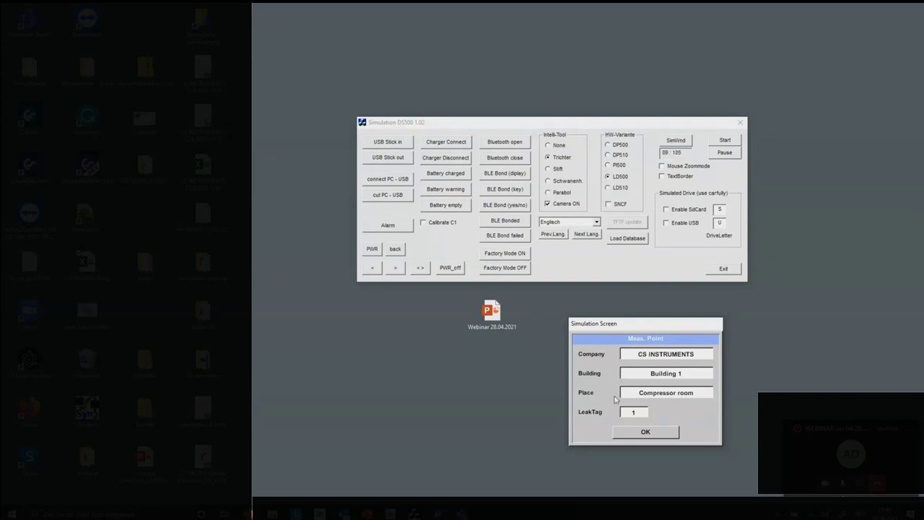
left_click(655, 431)
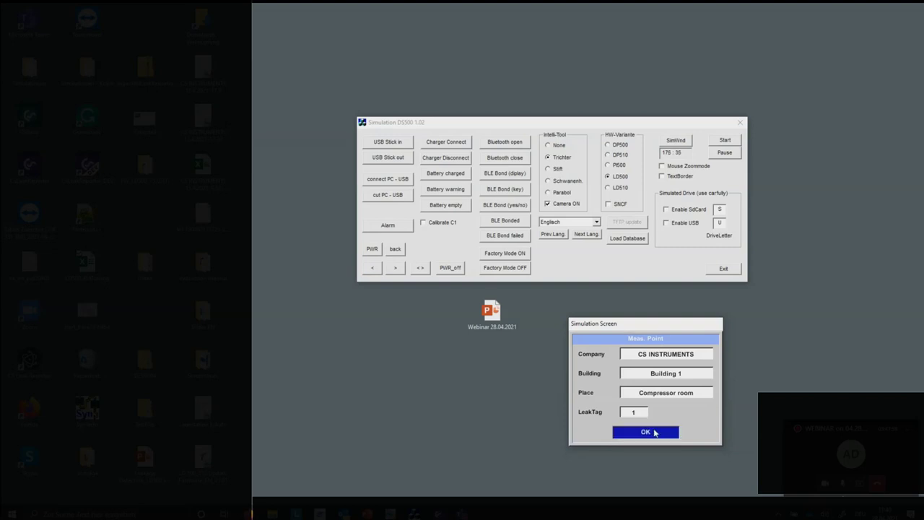
Step: Open the fault description and set the leak element to Flange connection
left_click(641, 397)
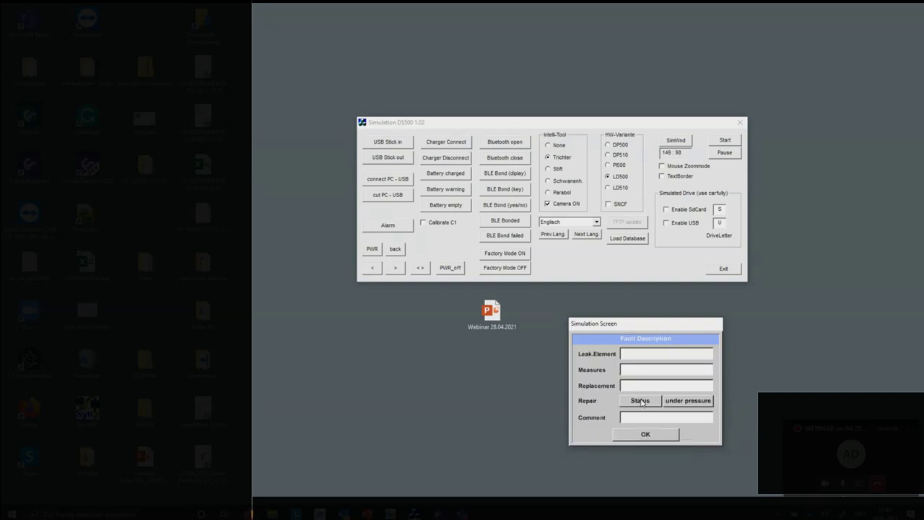
left_click(638, 355)
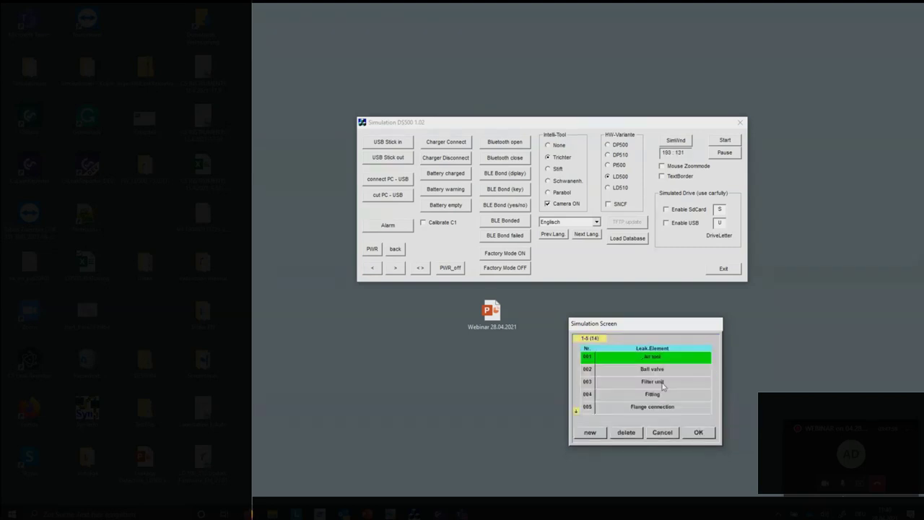
left_click(653, 408)
left_click(692, 431)
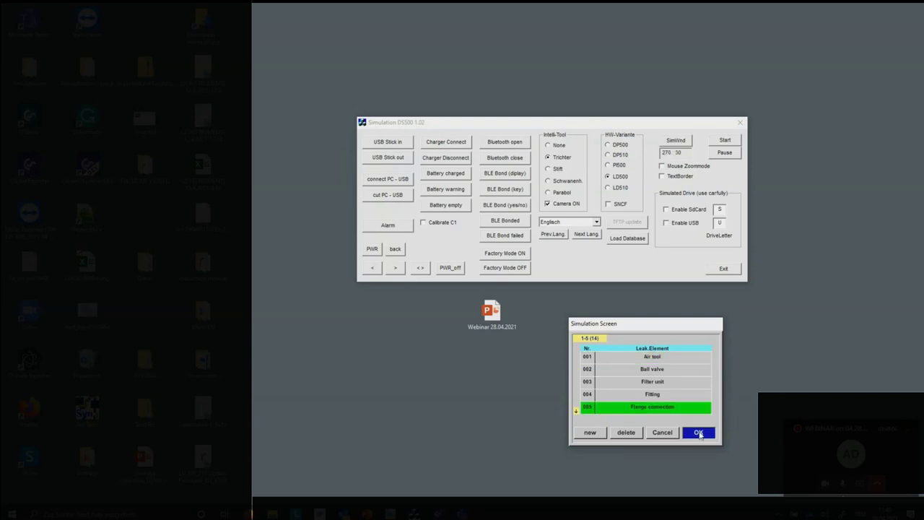
Step: Set the fault description's measure to Change sealing
left_click(659, 370)
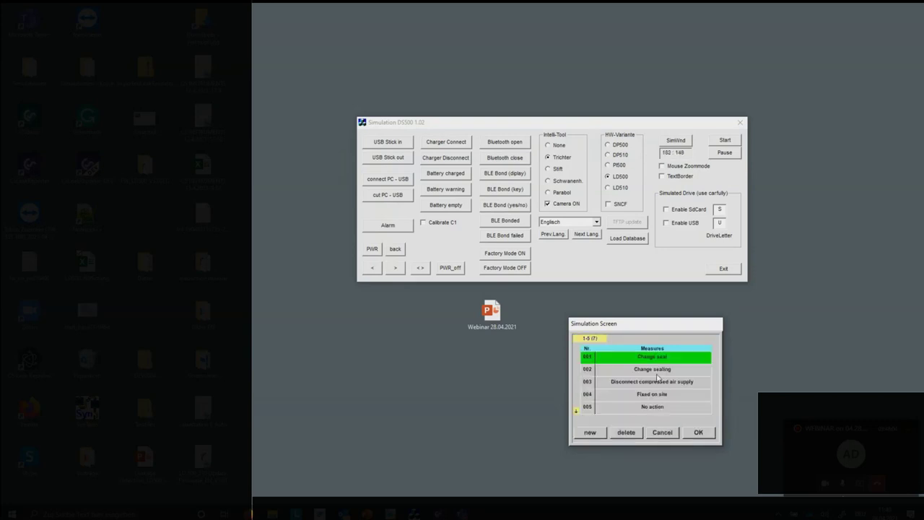
left_click(657, 372)
left_click(697, 432)
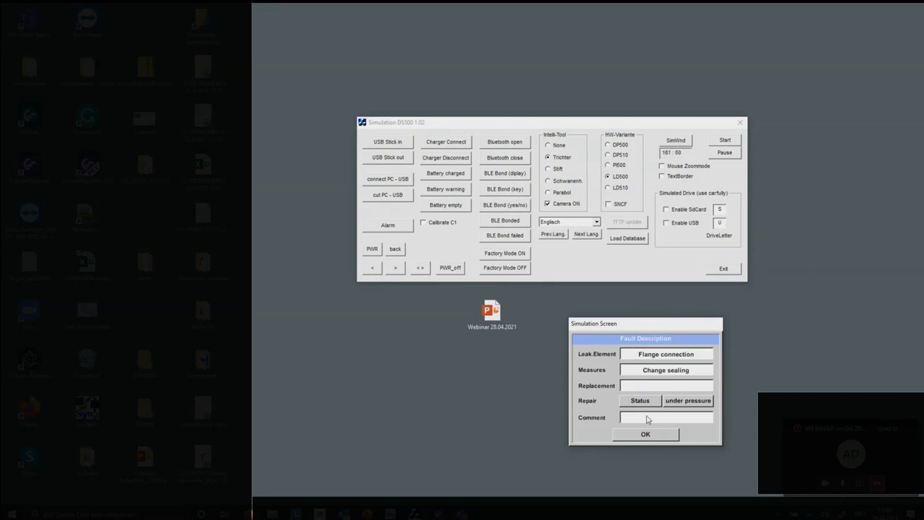
Step: Mark the leakage as not yet fixed and repair under pressure as not possible
left_click(645, 433)
left_click(645, 410)
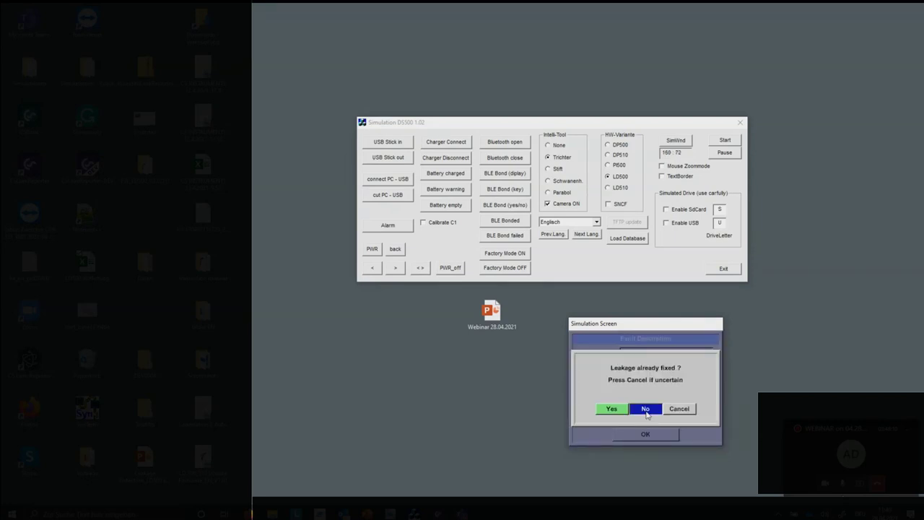
left_click(687, 402)
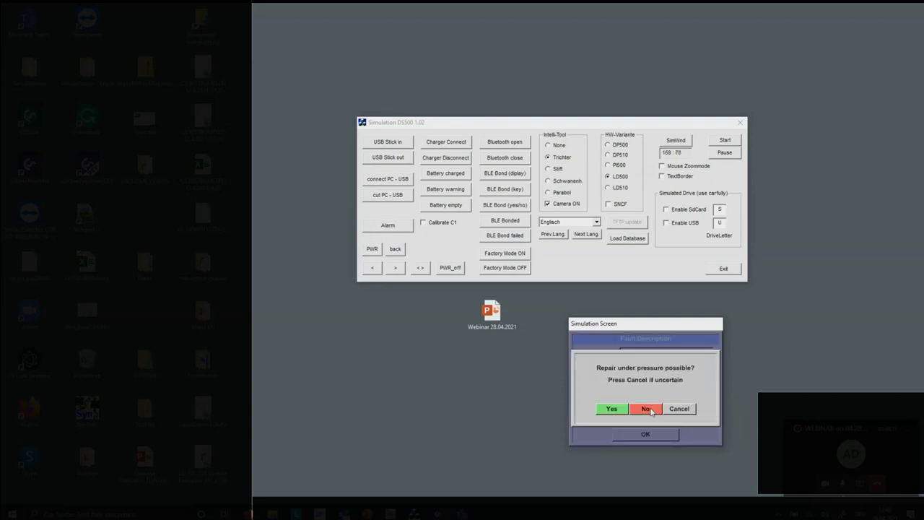
left_click(646, 409)
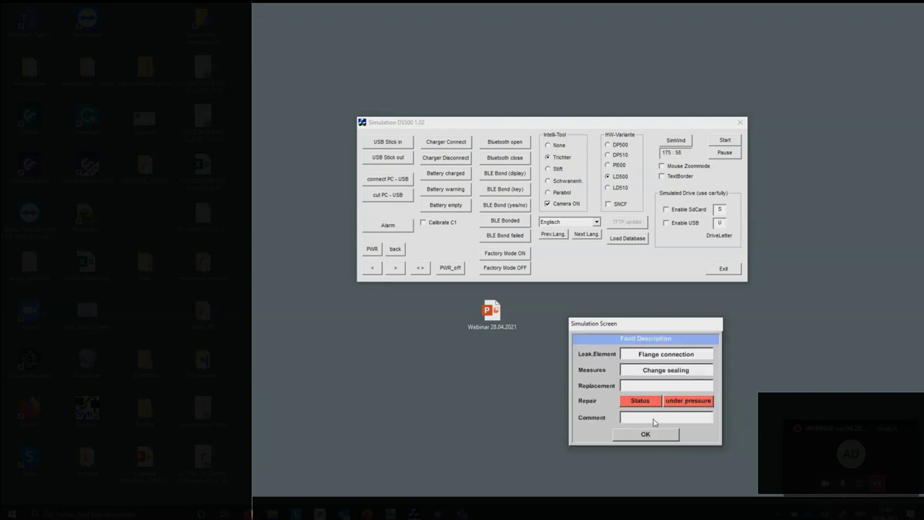
Step: Enter the comment "asap" in the fault description and confirm it
left_click(653, 418)
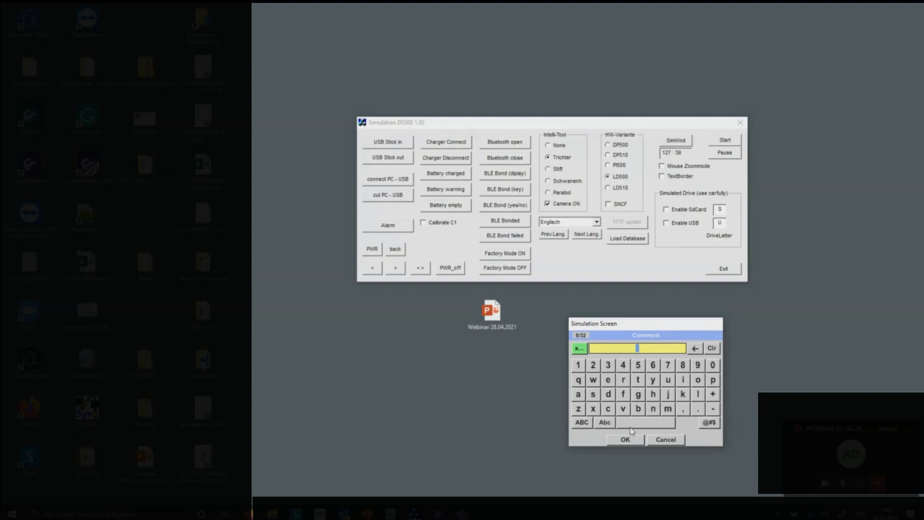
left_click(585, 394)
left_click(579, 349)
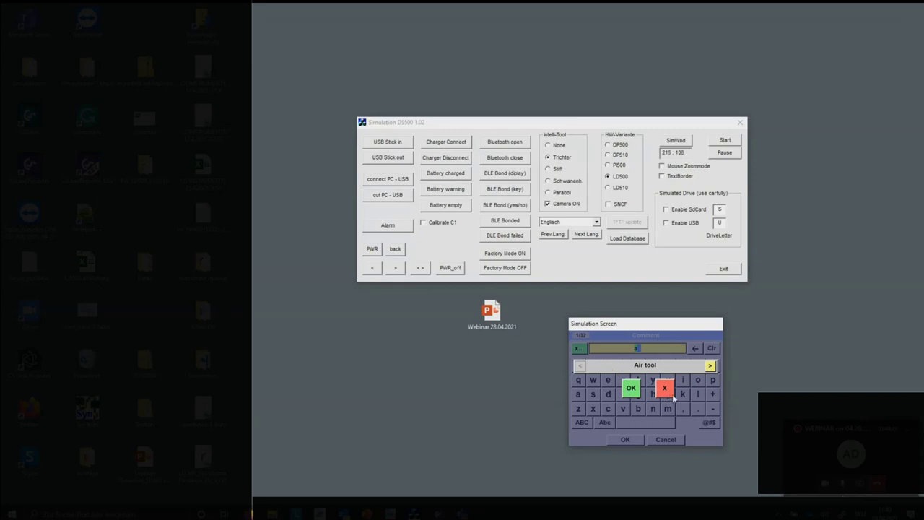
left_click(712, 367)
left_click(631, 387)
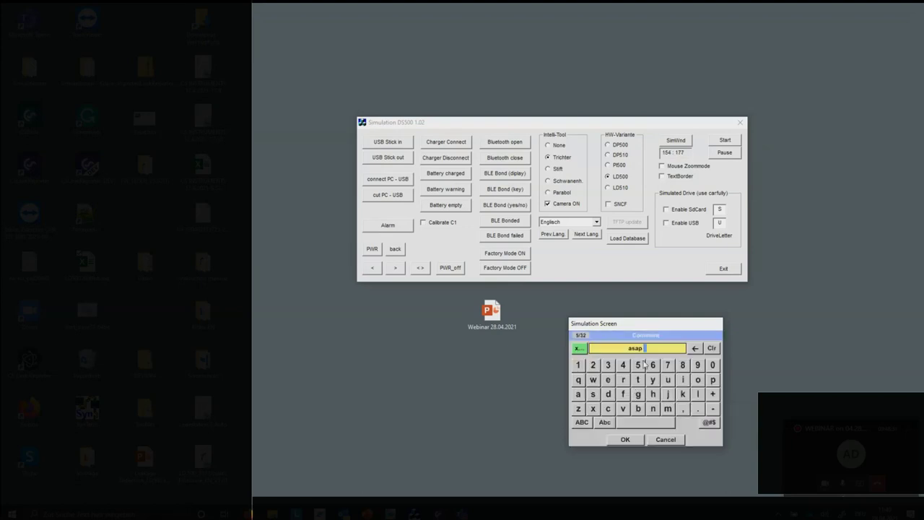
left_click(695, 350)
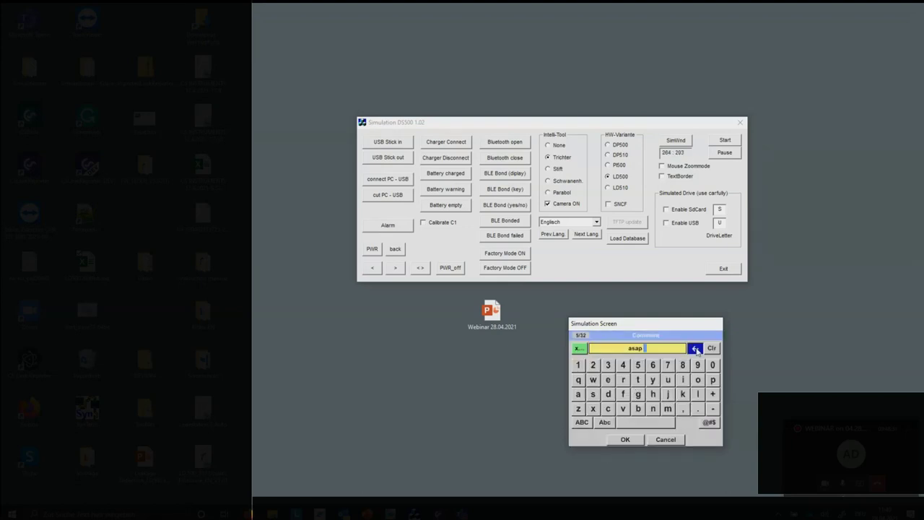
left_click(638, 440)
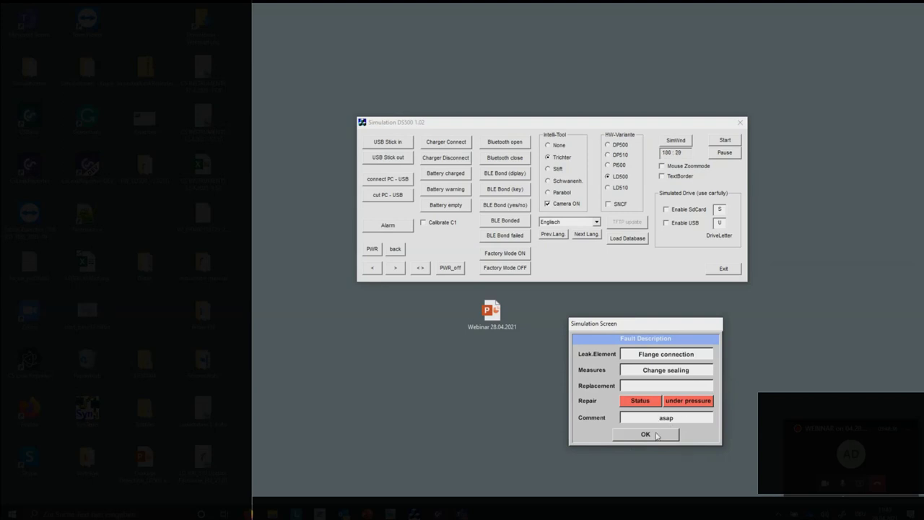
Step: Confirm the fault description, then reject the values in the storage summary and return to the leakage measurement
left_click(657, 436)
left_click(630, 435)
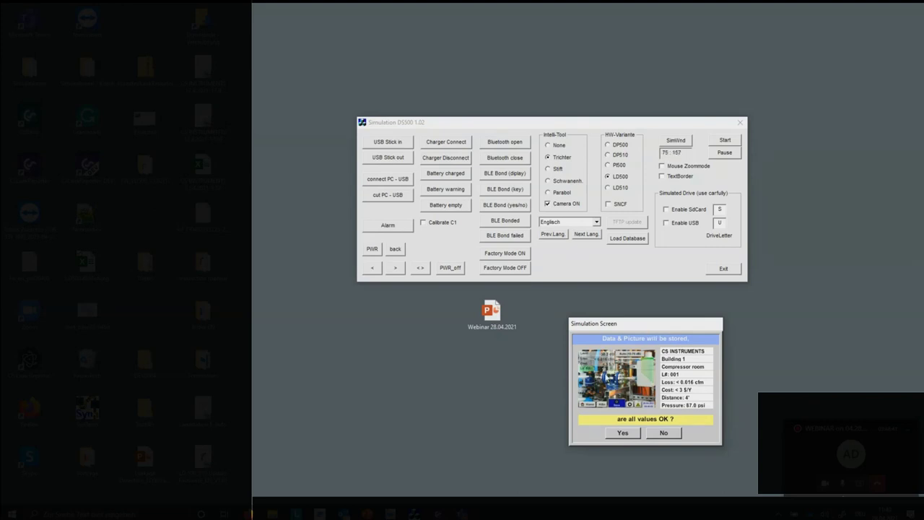
left_click(661, 434)
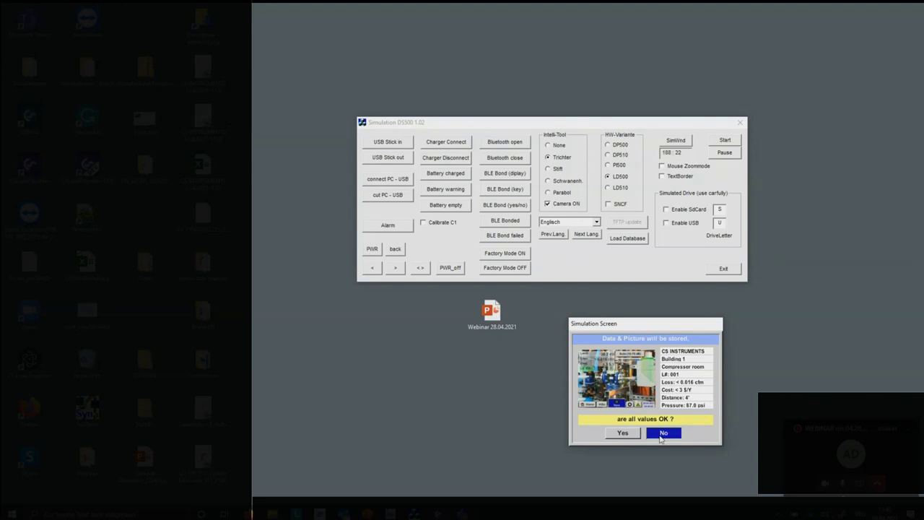
left_click(665, 433)
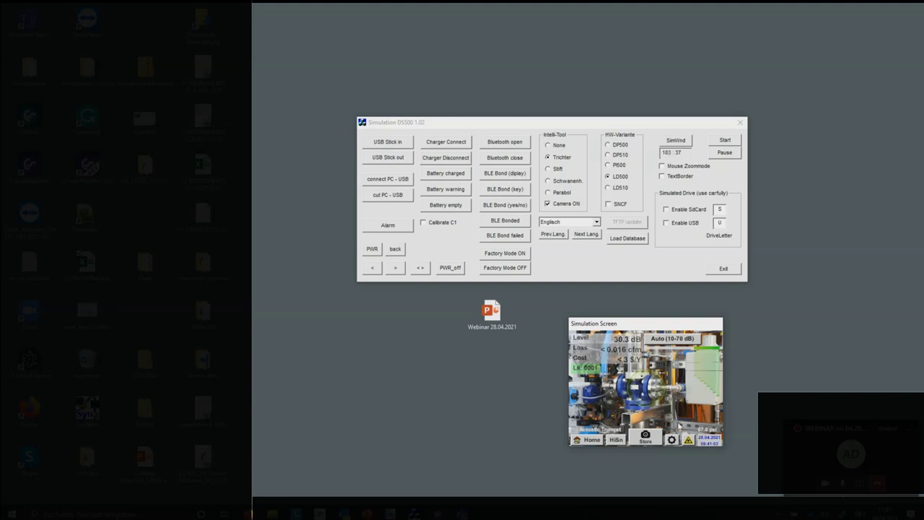